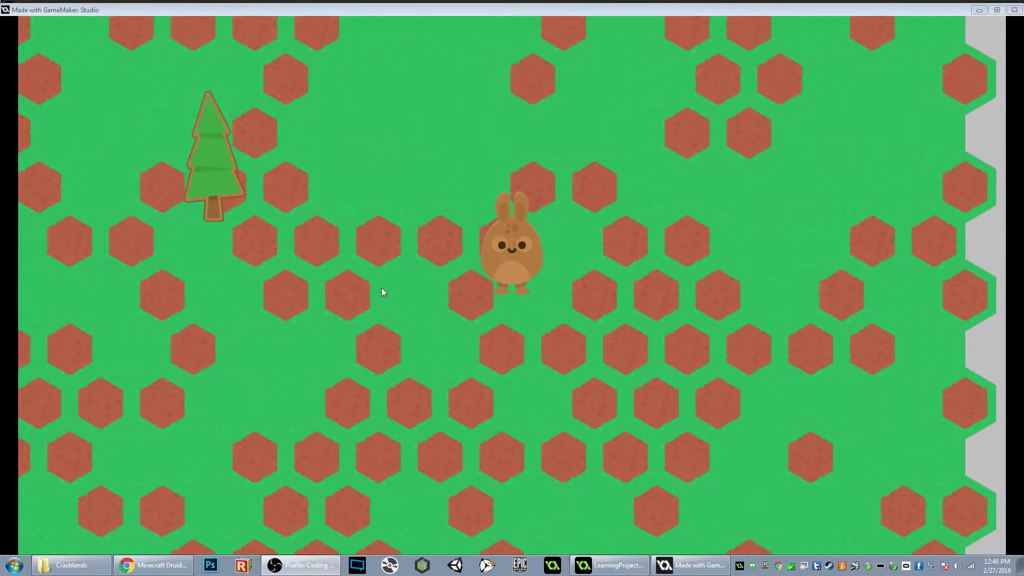
- Walk the bunny around the middle of the hex grid: up, left, down and right
{"action": "left_click", "coordinate": [406, 301]}
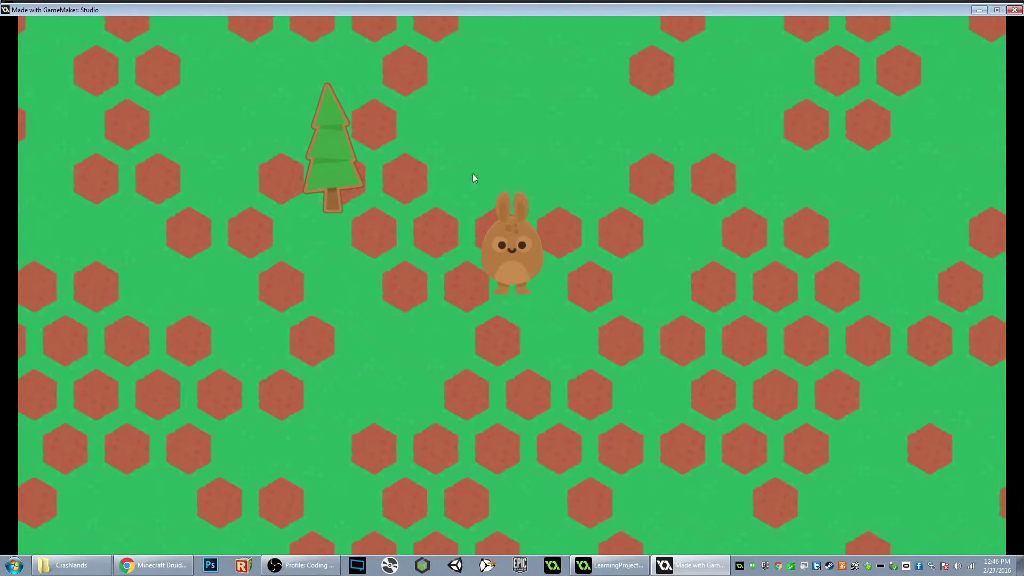
{"action": "left_click", "coordinate": [478, 140]}
{"action": "left_click", "coordinate": [212, 190]}
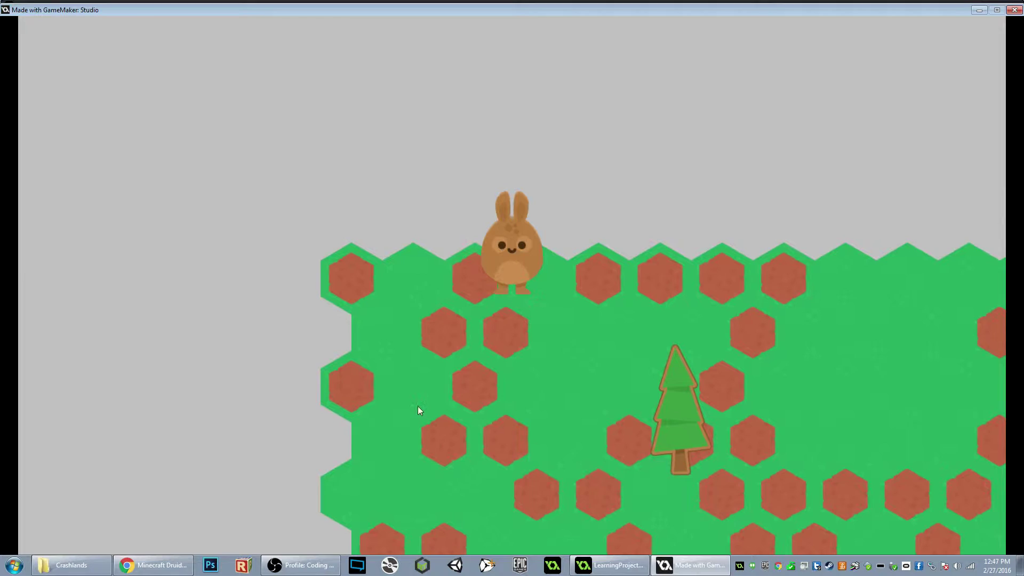
{"action": "left_click", "coordinate": [407, 421]}
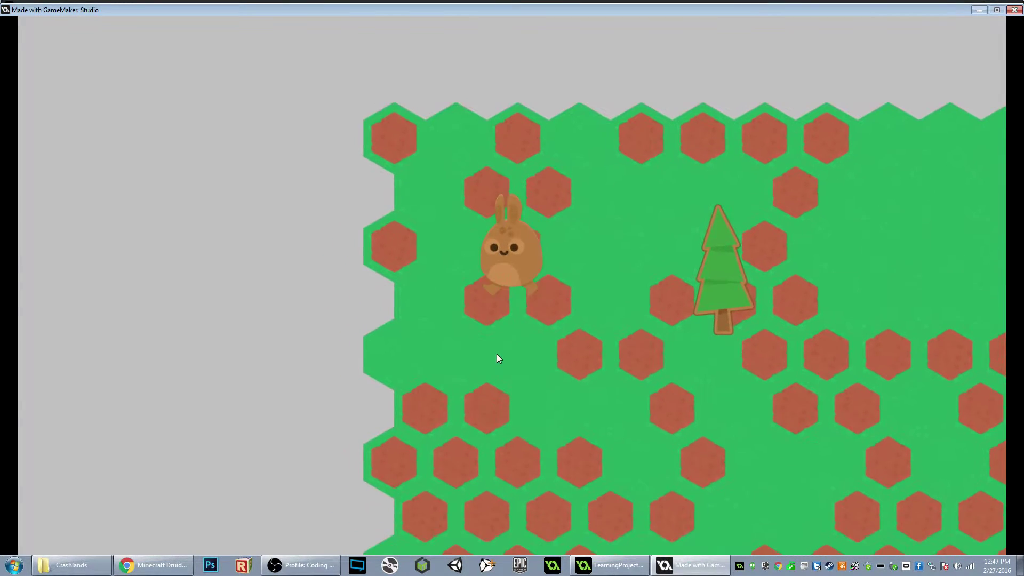
{"action": "left_click", "coordinate": [551, 355]}
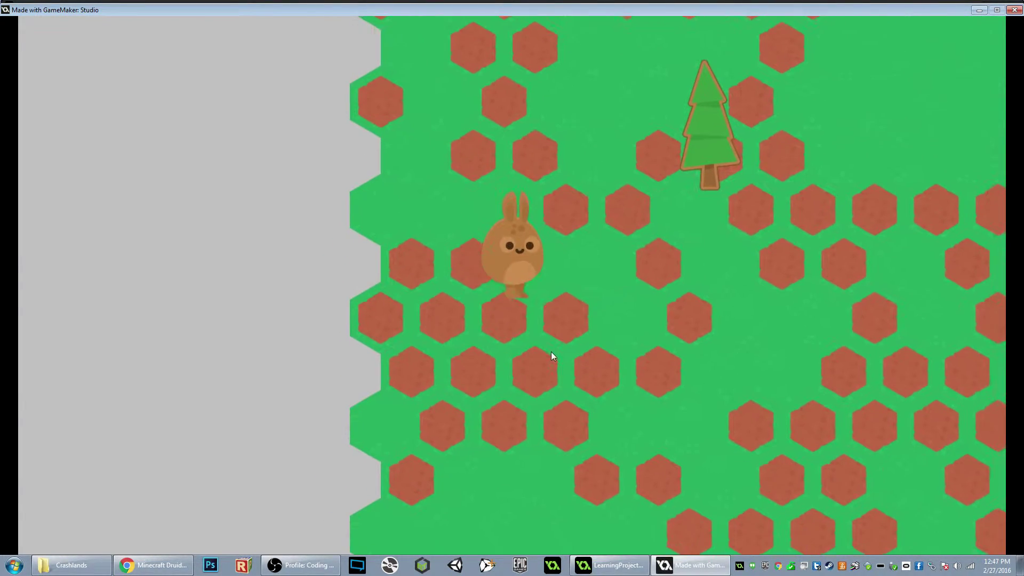
{"action": "left_click", "coordinate": [582, 324]}
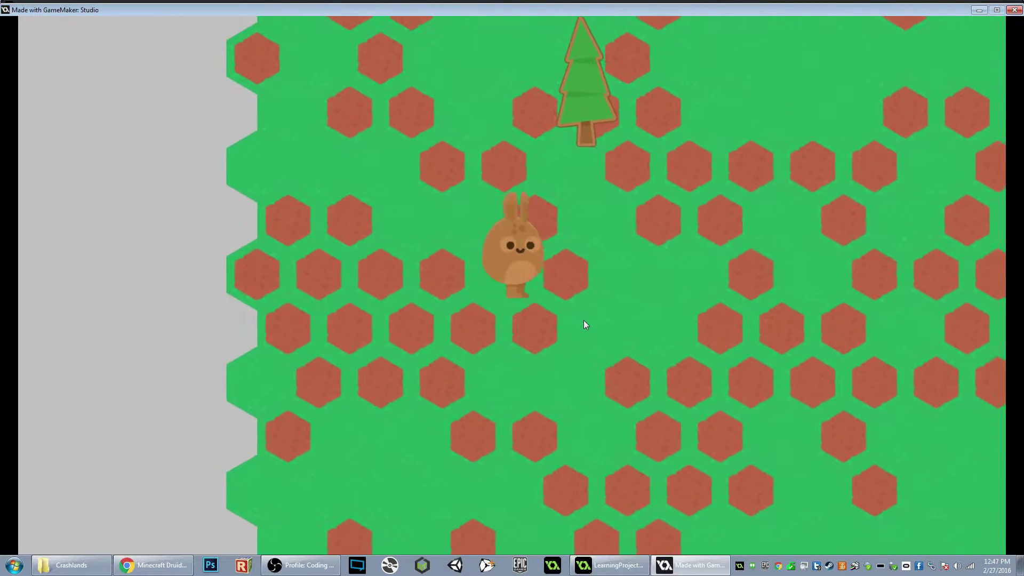
{"action": "left_click", "coordinate": [397, 226]}
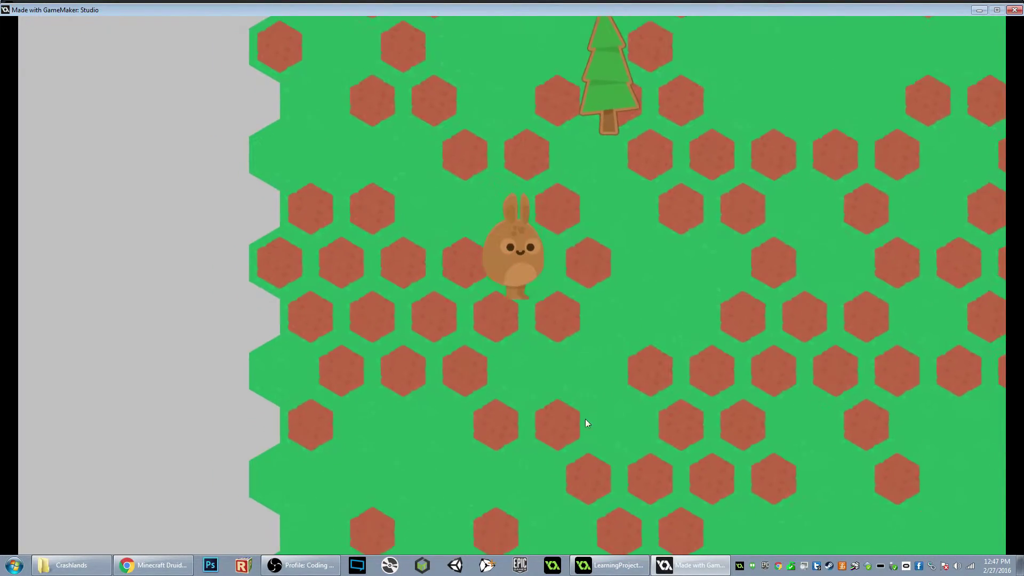
- Send the bunny to the grid's lower and right edges, then up toward the tree
{"action": "left_click", "coordinate": [585, 421]}
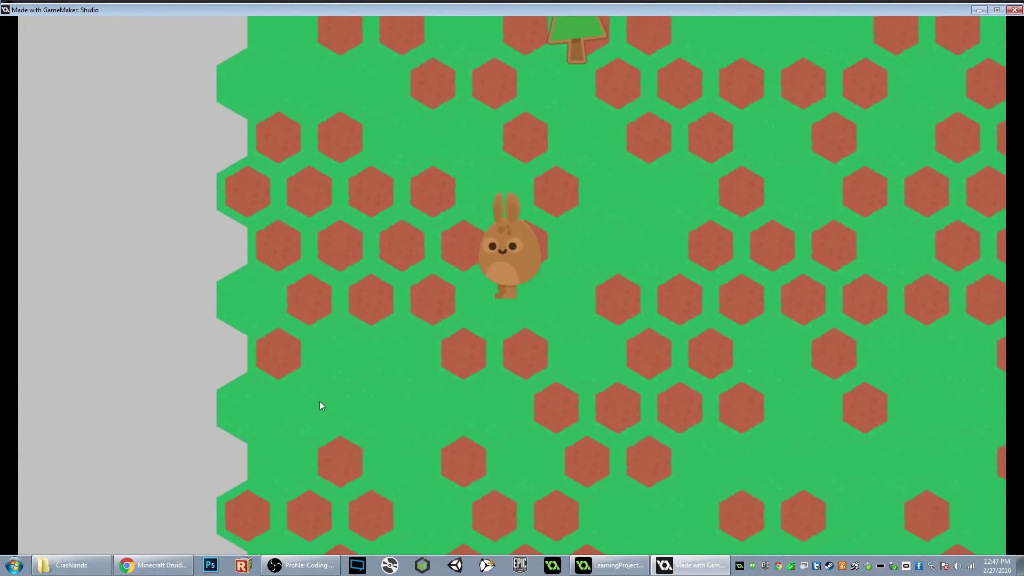
{"action": "left_click", "coordinate": [320, 406]}
{"action": "left_click", "coordinate": [605, 259]}
{"action": "left_click", "coordinate": [795, 261]}
{"action": "left_click", "coordinate": [641, 202]}
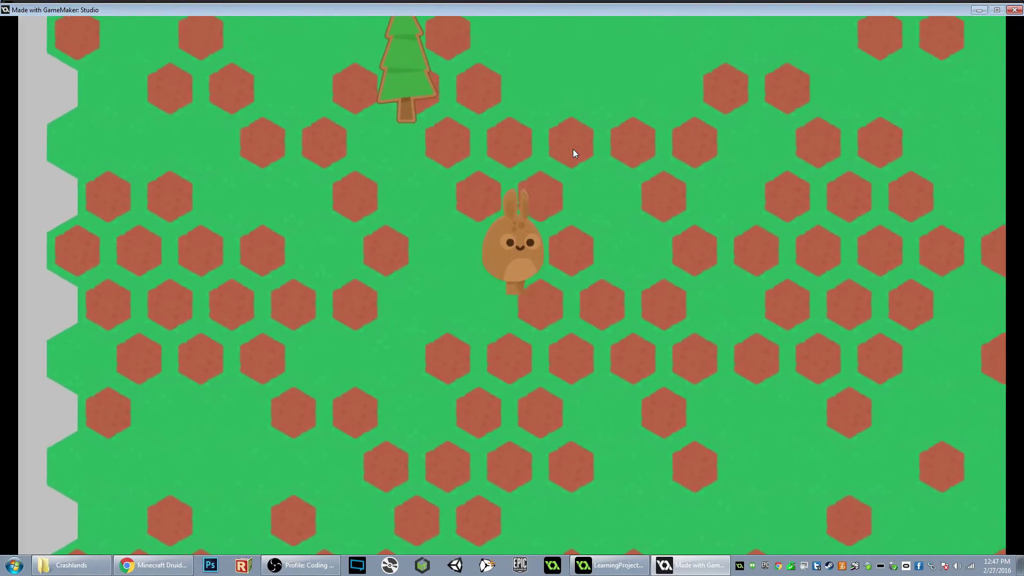
{"action": "left_click", "coordinate": [572, 153]}
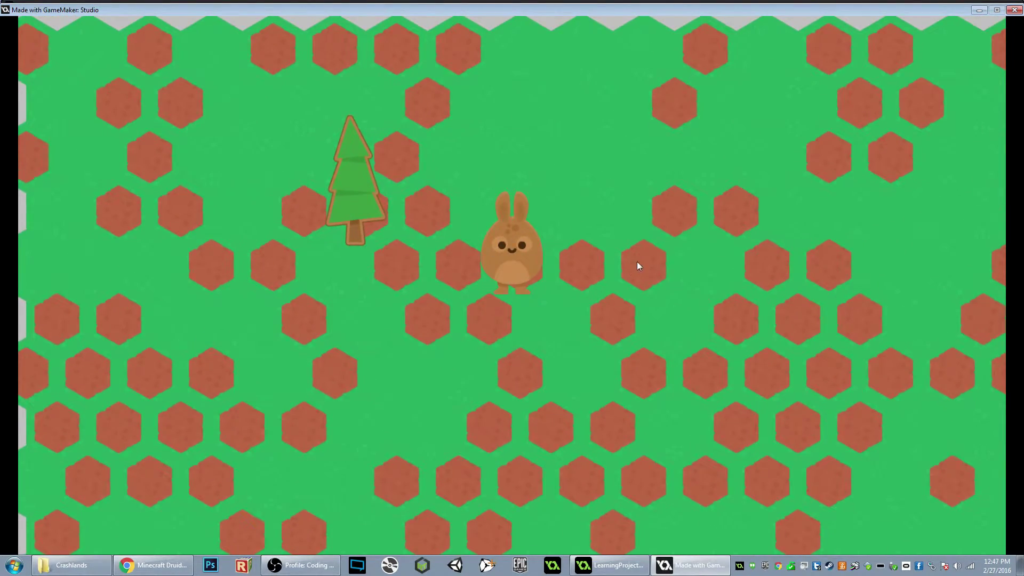
{"action": "left_click", "coordinate": [637, 266]}
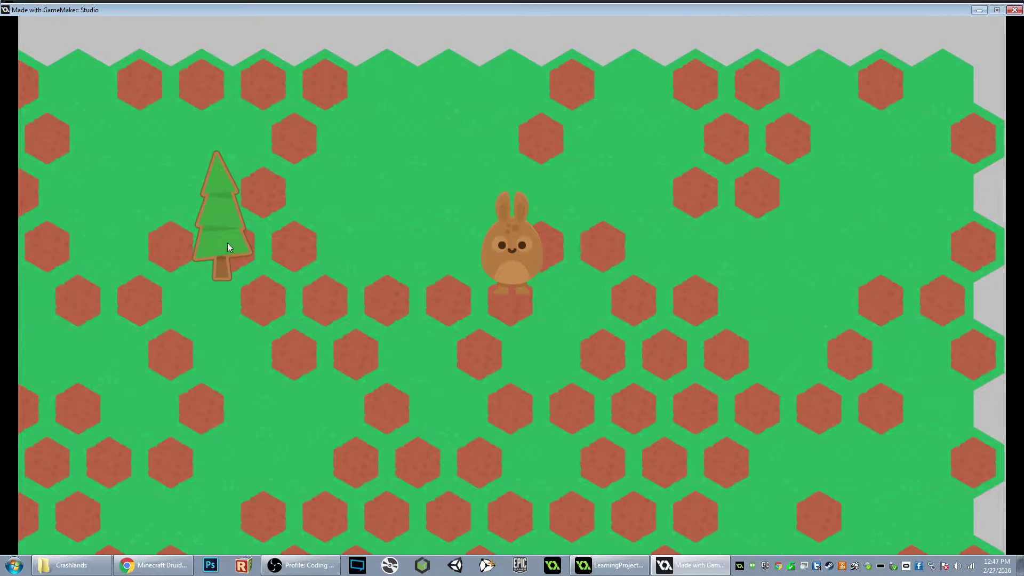
- Select the tree so the bunny walks to it, then send the bunny down and right
{"action": "left_click", "coordinate": [227, 243]}
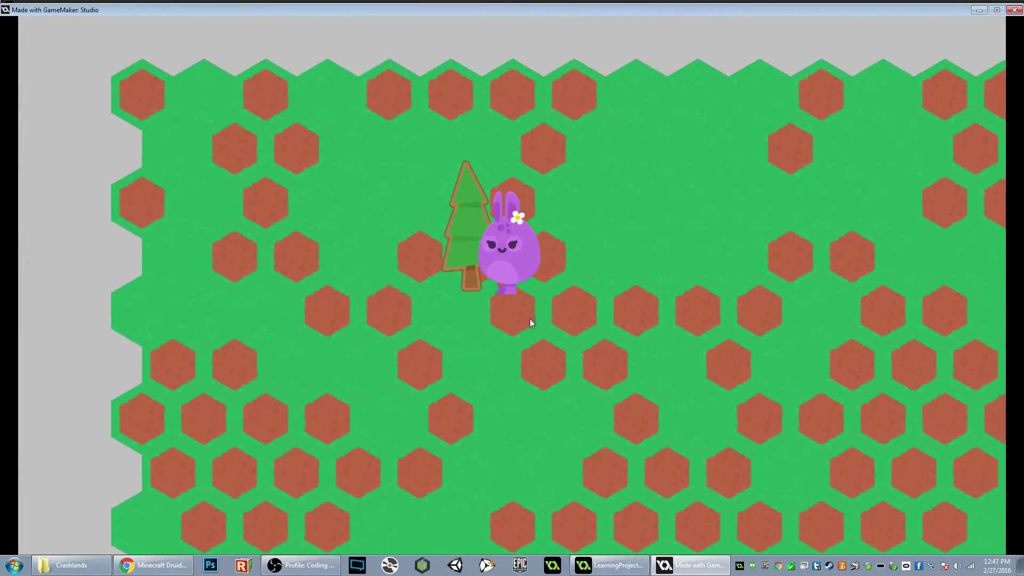
{"action": "left_click", "coordinate": [424, 365]}
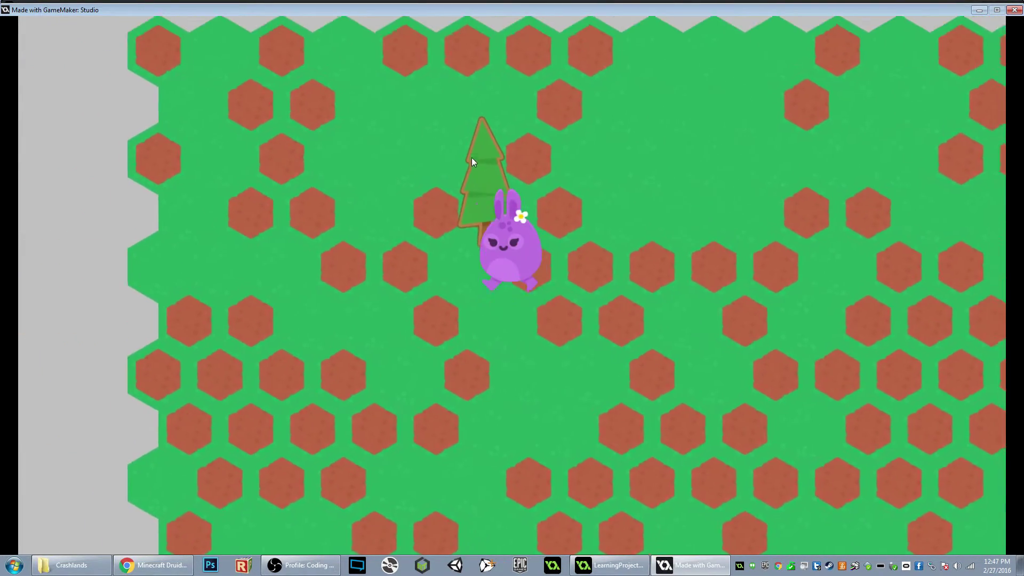
{"action": "left_click", "coordinate": [710, 360]}
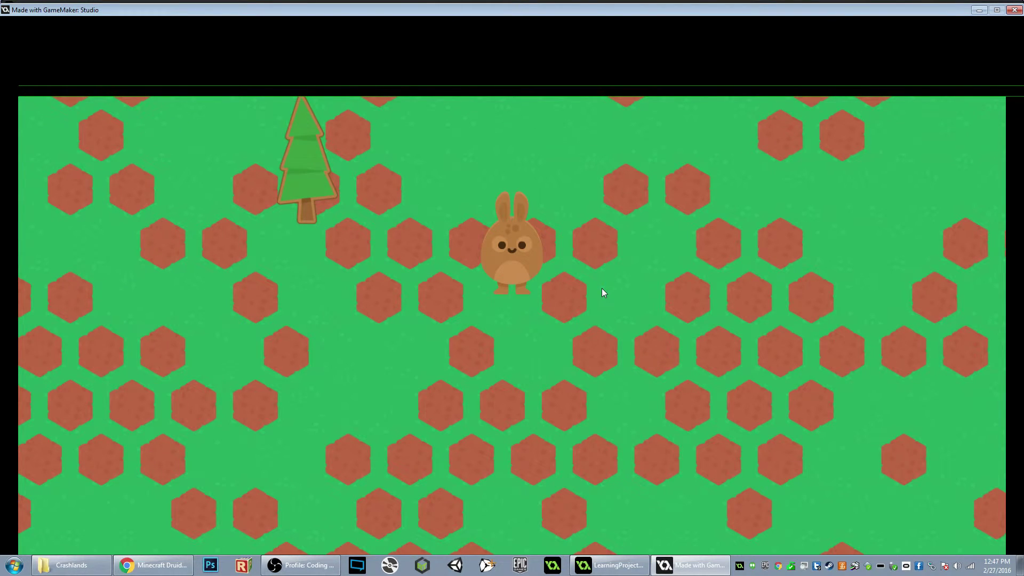
{"action": "type", "text": "test"}
- Run test, then run dist twice in the console, getting readings 2.92 and 586.33
{"action": "key", "text": "Return"}
{"action": "type", "text": "dist"}
{"action": "key", "text": "Return"}
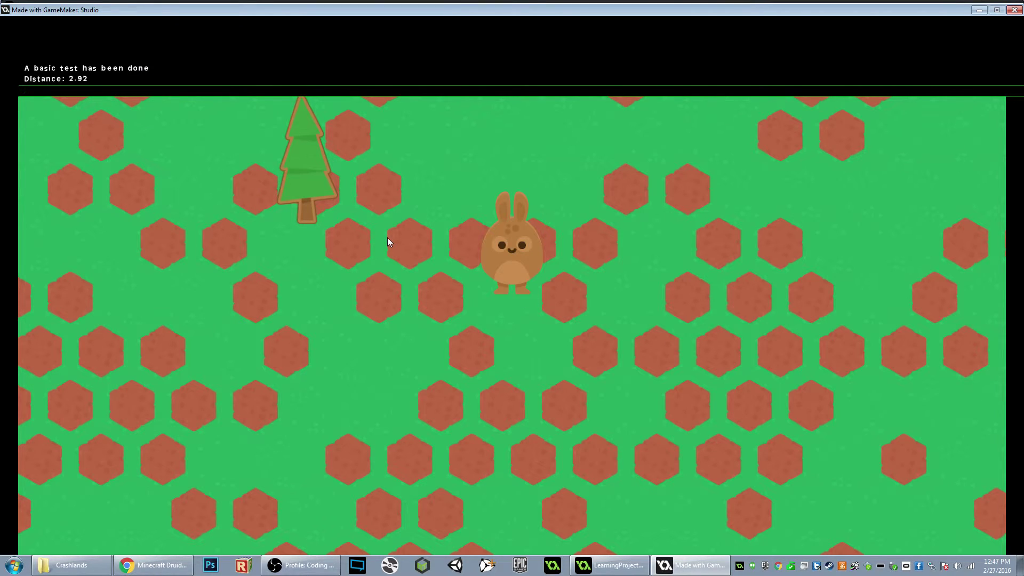
{"action": "key", "text": "Up"}
{"action": "key", "text": "Return"}
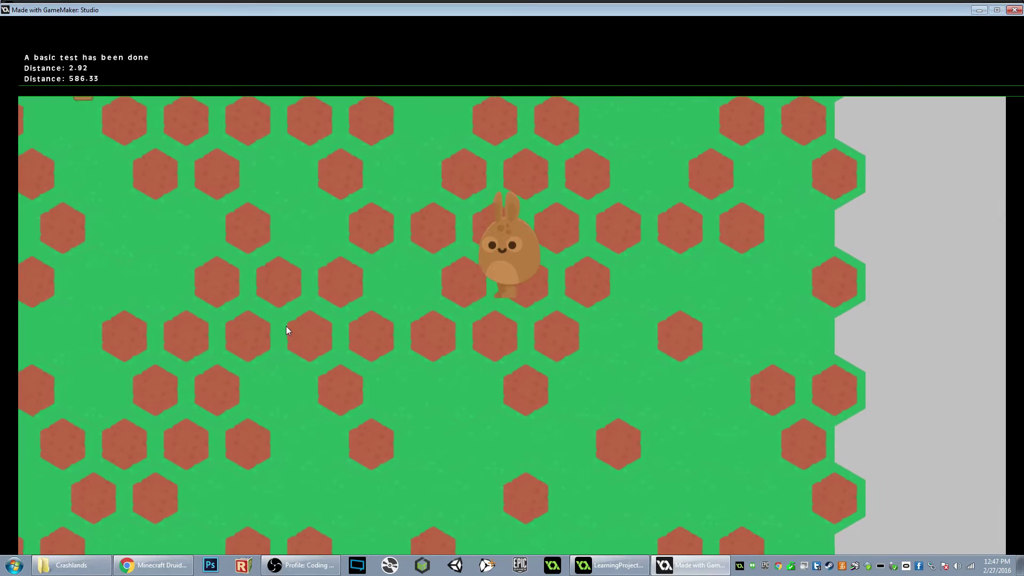
{"action": "type", "text": "set"}
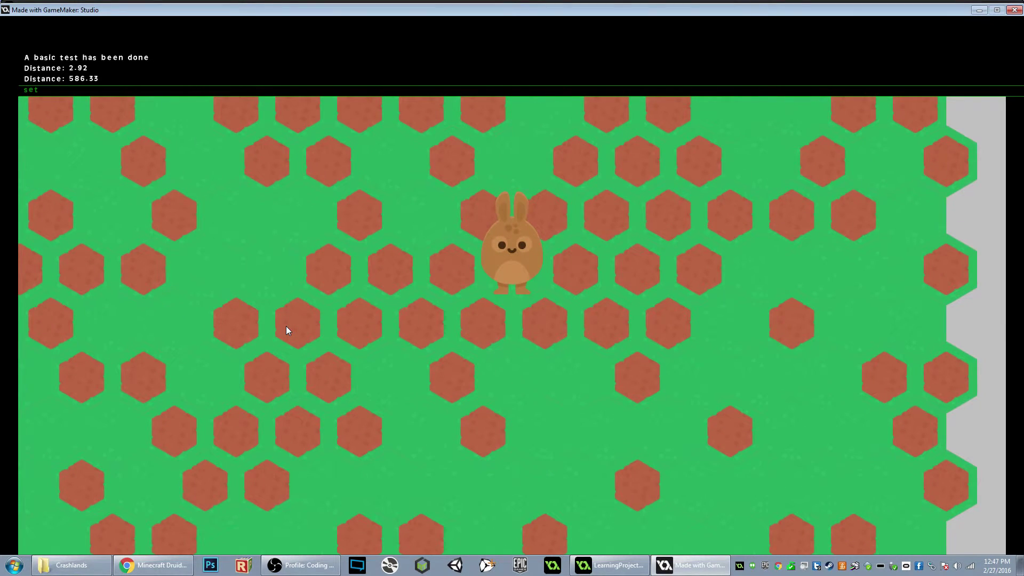
{"action": "type", "text": "arget("}
{"action": "type", "text": "0)"}
- Run settarget twice, correcting a typo, finishing with settarget 1000 1
{"action": "key", "text": "Return"}
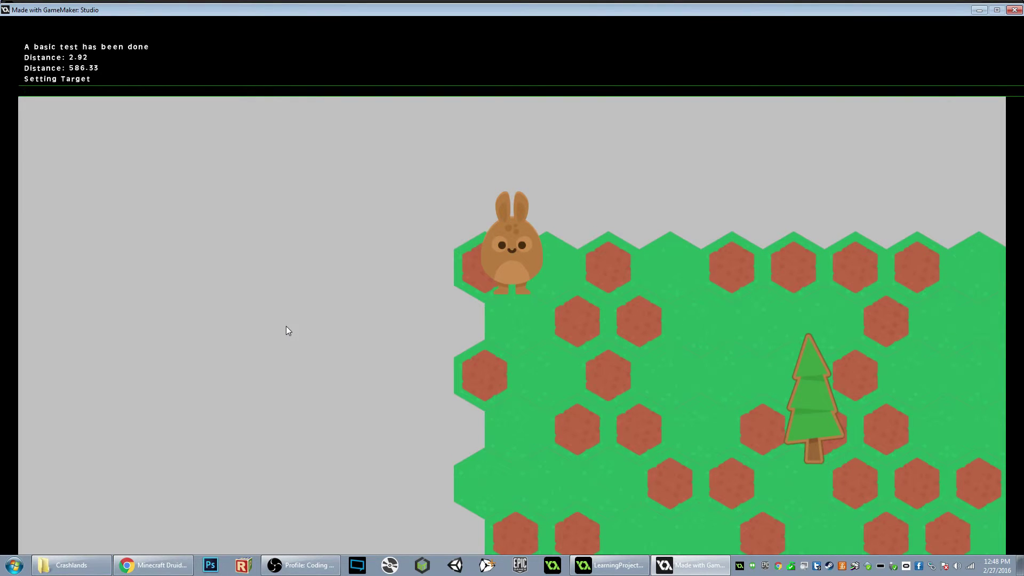
{"action": "type", "text": "dij"}
{"action": "key", "text": "BackSpace"}
{"action": "key", "text": "BackSpace"}
{"action": "key", "text": "BackSpace"}
{"action": "type", "text": "ettar"}
{"action": "type", "text": "get 1000 1"}
{"action": "type", "text": "000"}
{"action": "key", "text": "Return"}
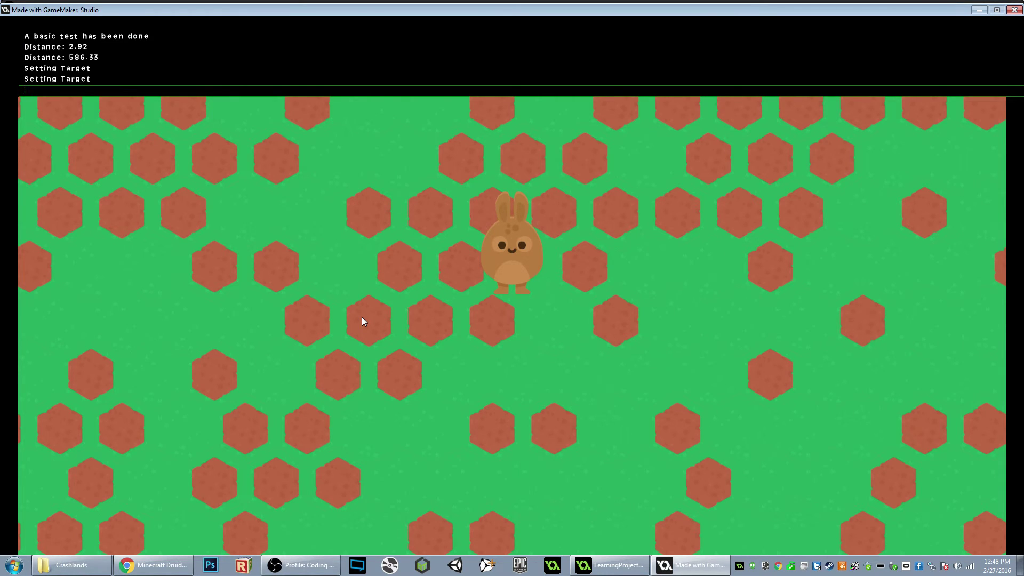
{"action": "type", "text": "dfgsdg"}
- Enter nonsense 'dfgsdg' to get Unknown Command, then steer the bunny with W, A, S, D
{"action": "key", "text": "Return"}
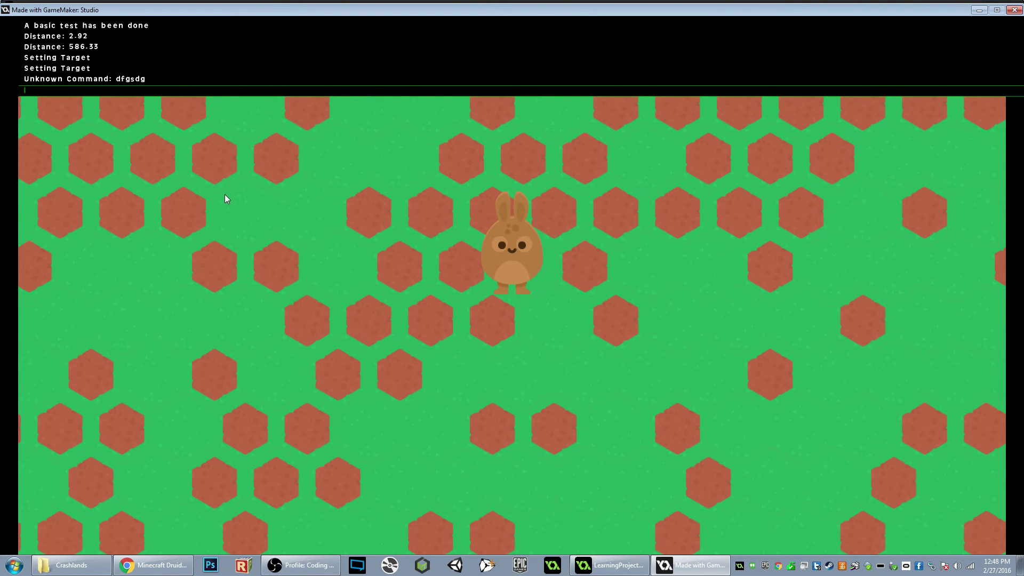
{"action": "key", "text": "w"}
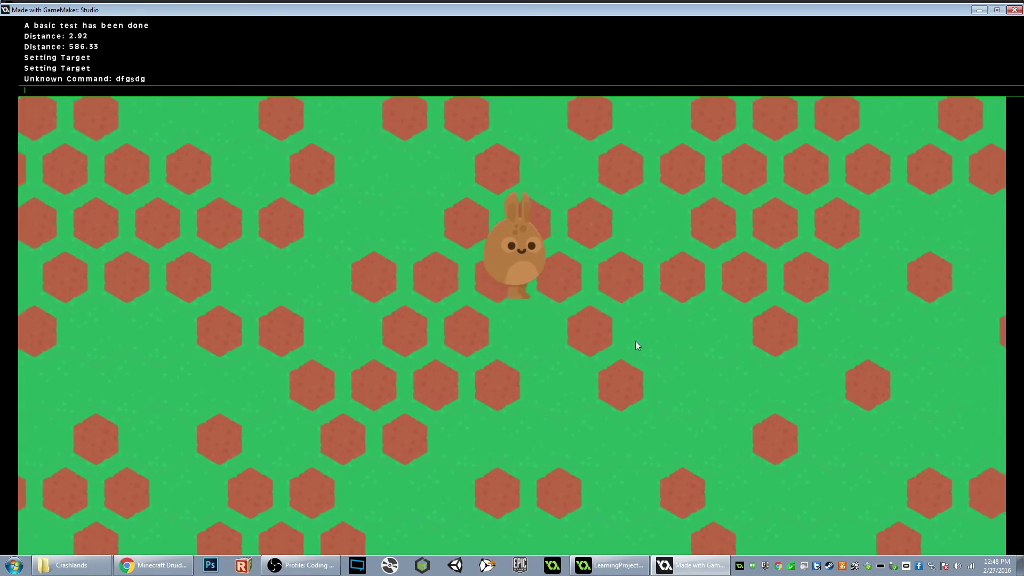
{"action": "key", "text": "a"}
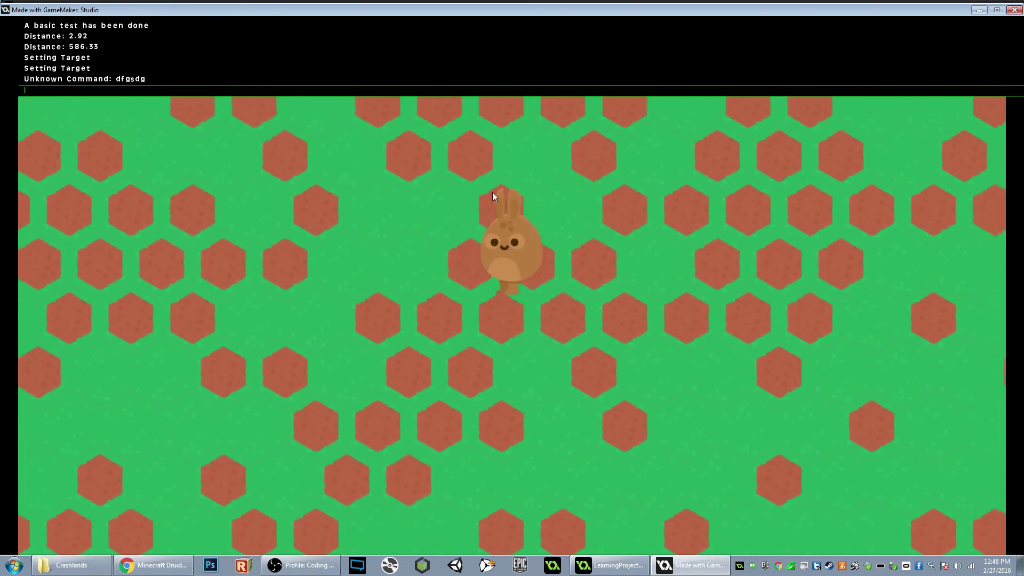
{"action": "key", "text": "w"}
{"action": "key", "text": "d"}
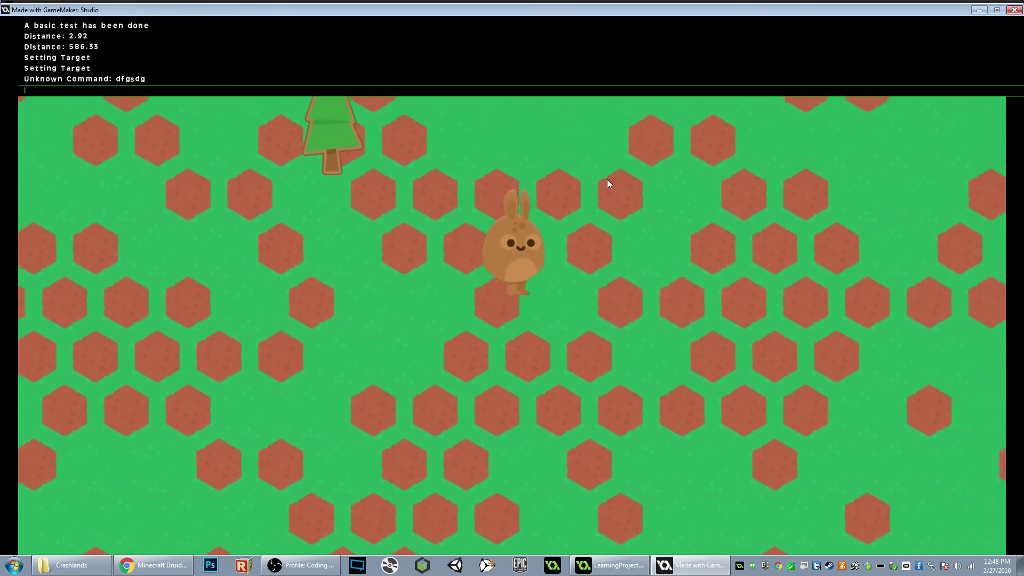
{"action": "key", "text": "s"}
{"action": "key", "text": "a"}
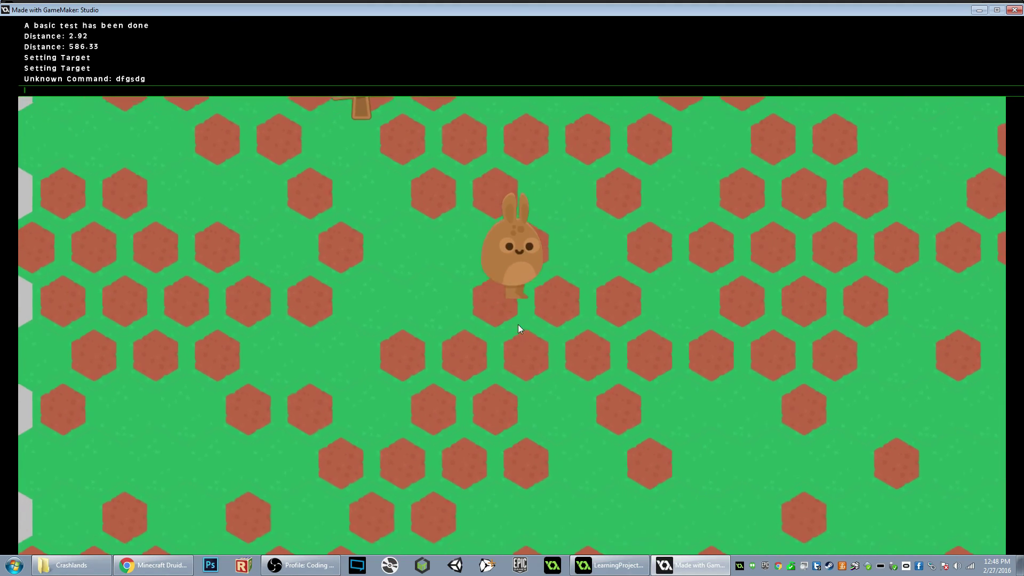